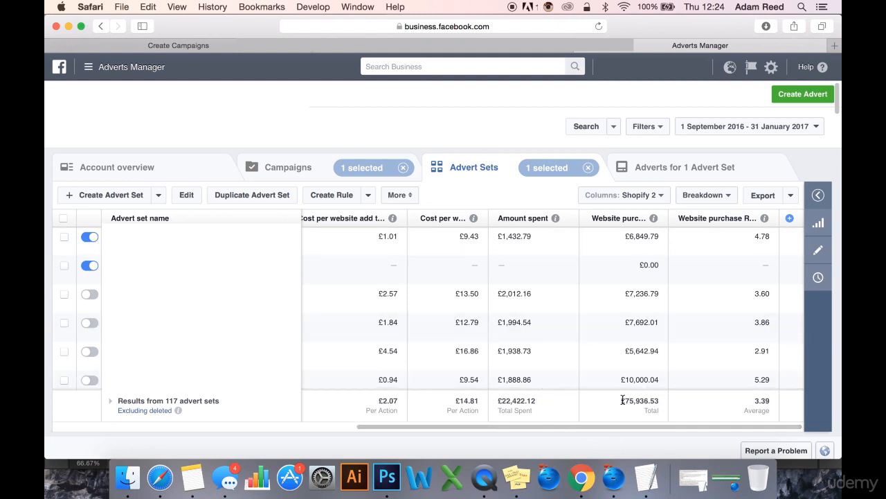
# Examine the total website purchases conversion value in the advert sets summary row.
pyautogui.moveTo(621, 400); pyautogui.dragTo(662, 400)
pyautogui.click(618, 432)
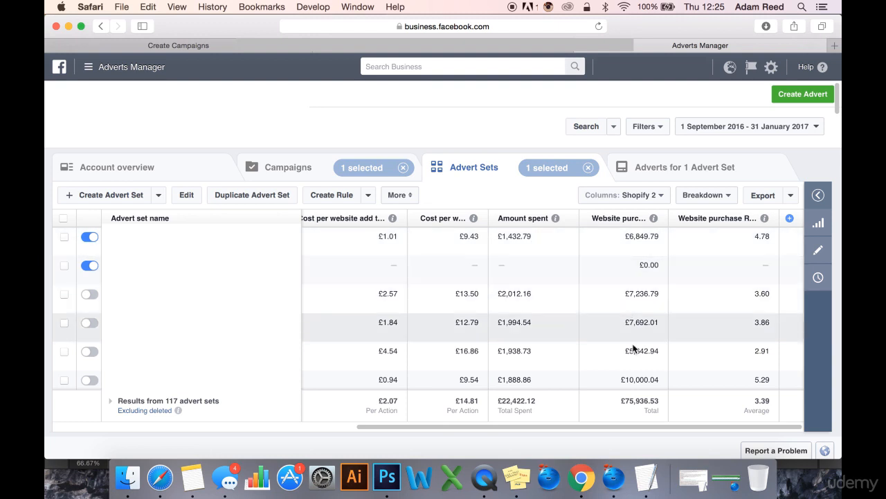
pyautogui.moveTo(657, 400); pyautogui.dragTo(620, 402)
pyautogui.click(661, 405)
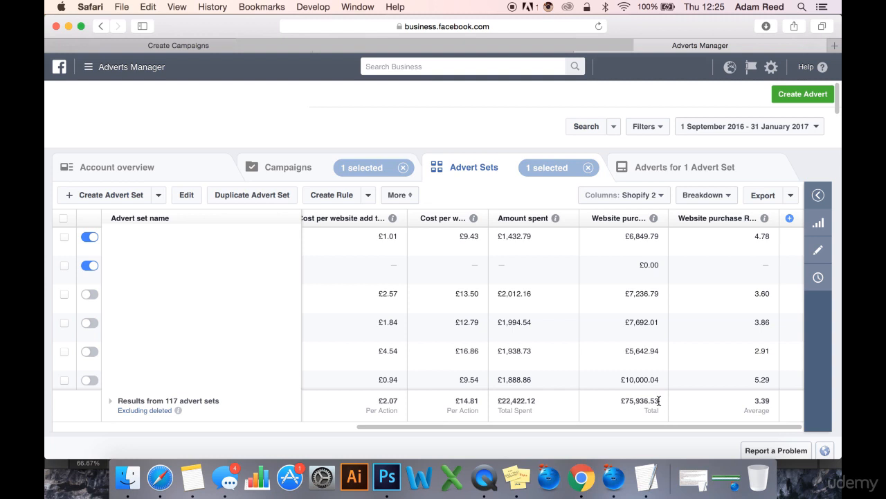
pyautogui.moveTo(658, 401); pyautogui.dragTo(621, 401)
pyautogui.click(630, 399)
# Delete the Conversion Windows column preset.
pyautogui.click(661, 197)
pyautogui.scroll(-3, 640, 334)
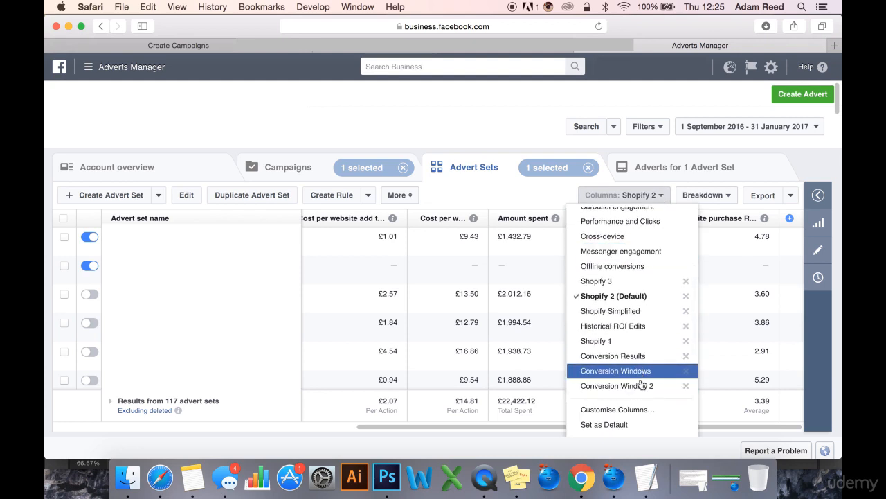
pyautogui.click(686, 370)
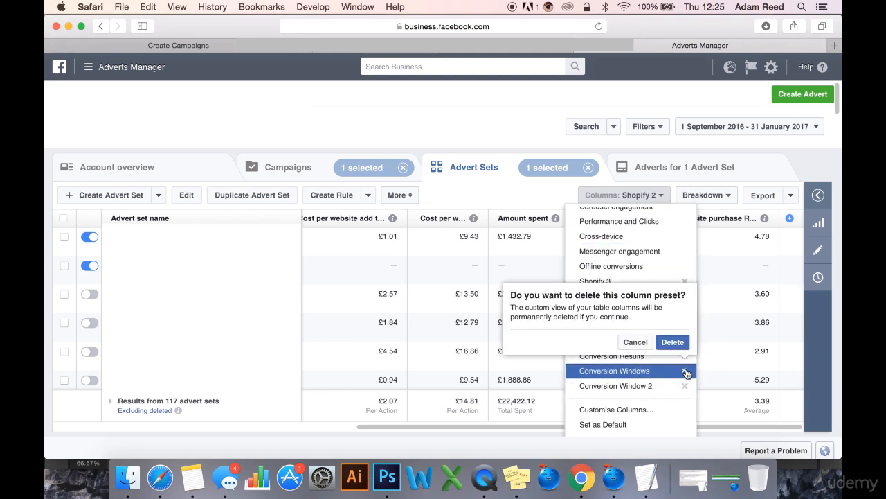
pyautogui.click(673, 342)
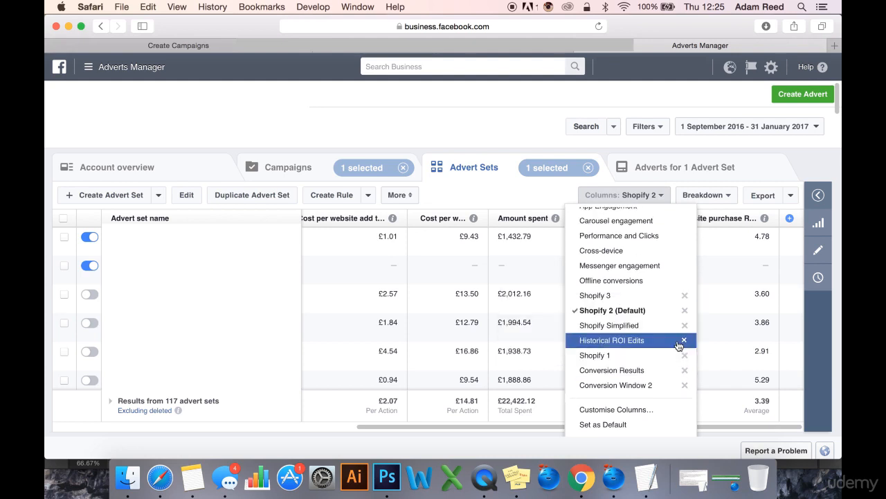
# Customise the table columns and add a 28-day view window comparison alongside the default attribution window.
pyautogui.click(625, 409)
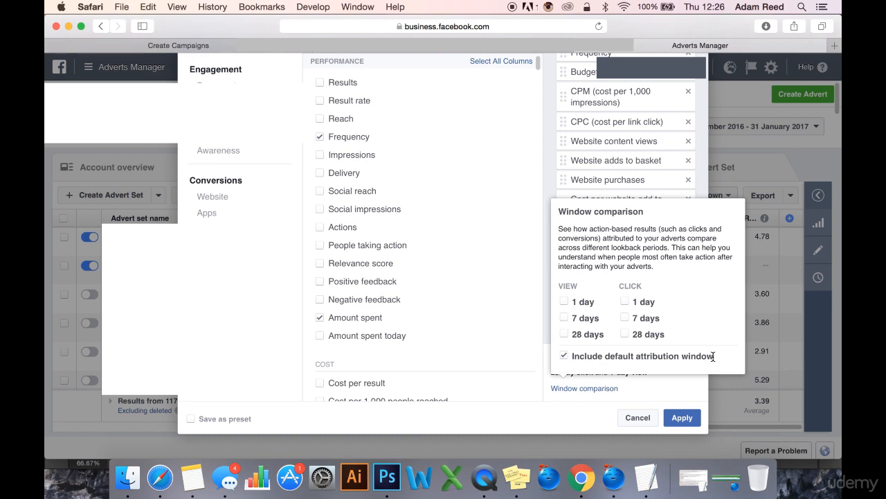
pyautogui.moveTo(713, 355); pyautogui.dragTo(562, 355)
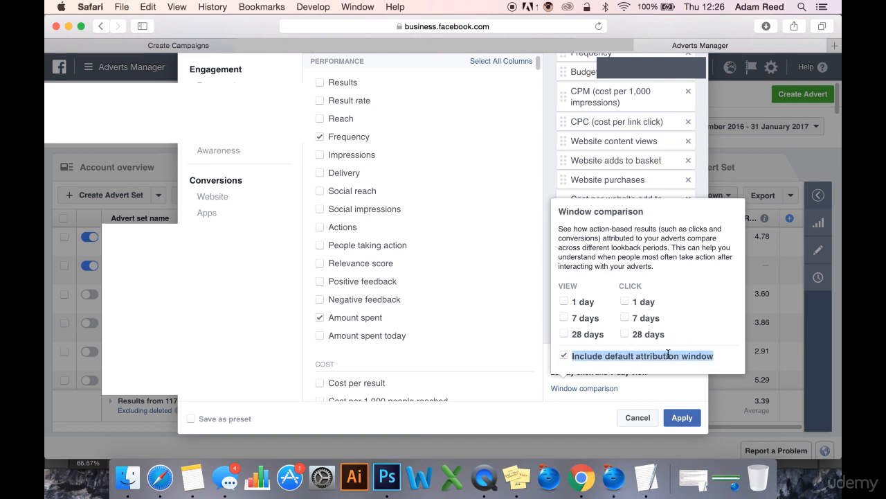
pyautogui.click(691, 355)
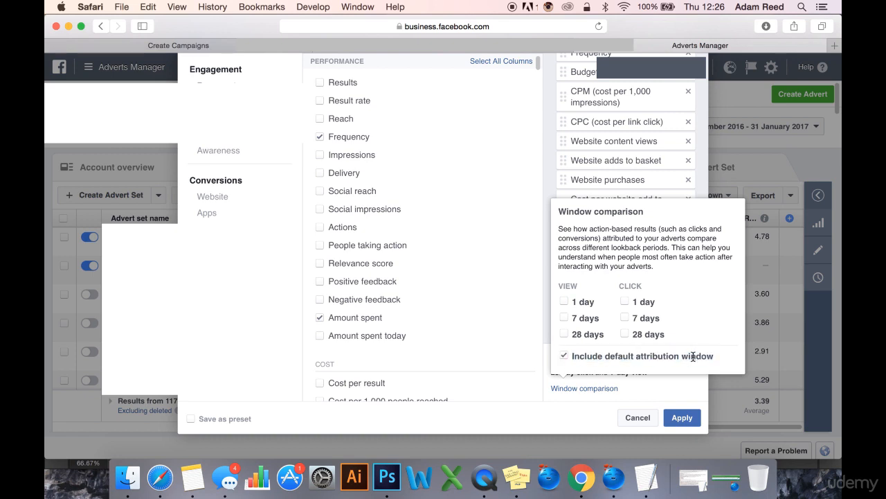
pyautogui.moveTo(713, 355); pyautogui.dragTo(568, 355)
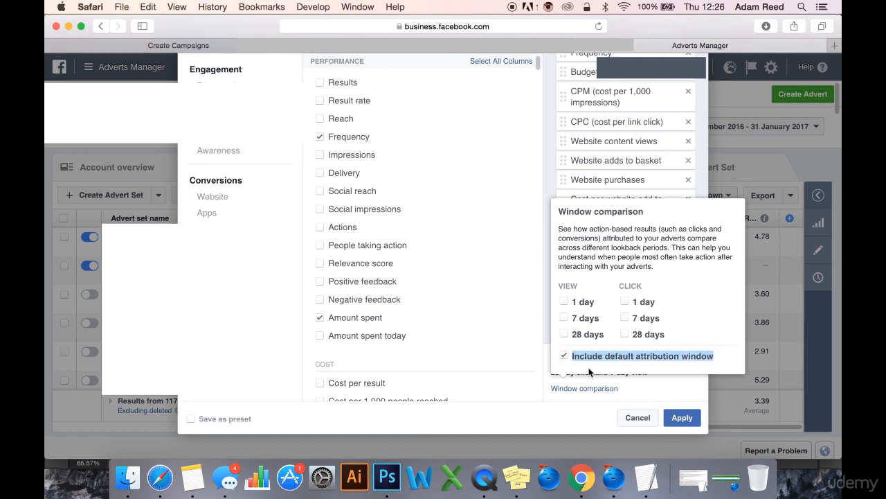
pyautogui.click(593, 357)
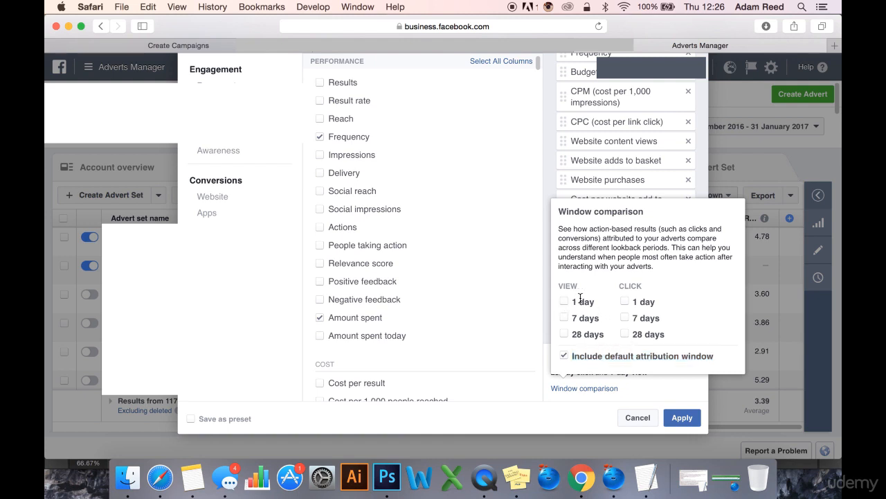
pyautogui.click(565, 335)
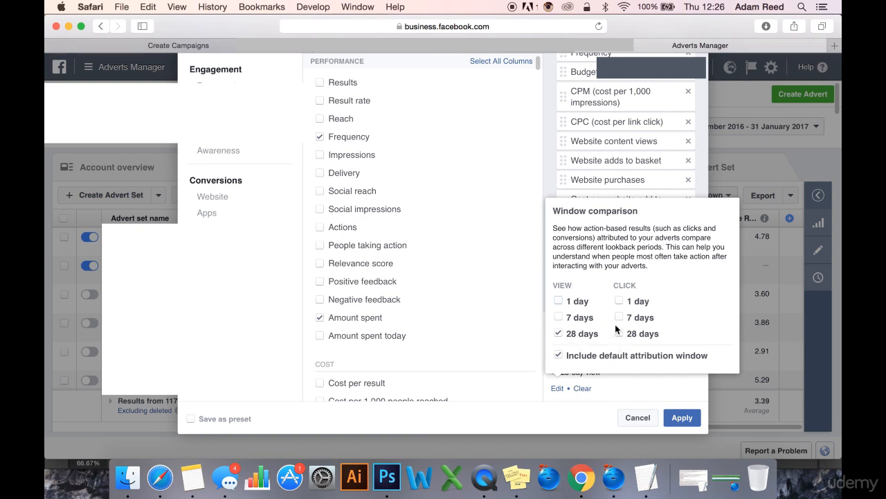
# Review the 1-day view option in the window comparison settings and leave the column customisation.
pyautogui.moveTo(589, 302); pyautogui.dragTo(565, 301)
pyautogui.click(577, 302)
pyautogui.moveTo(590, 302); pyautogui.dragTo(567, 302)
pyautogui.moveTo(643, 281); pyautogui.dragTo(544, 281)
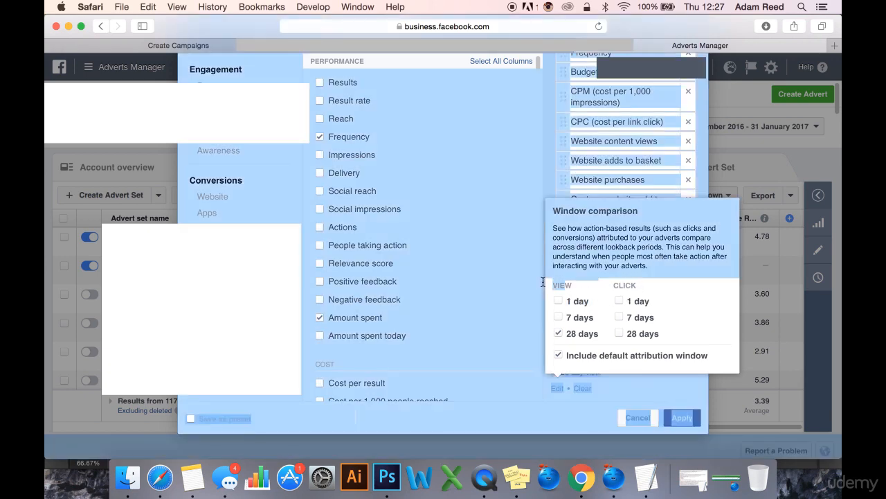
pyautogui.click(587, 301)
pyautogui.moveTo(590, 302); pyautogui.dragTo(567, 302)
pyautogui.click(575, 301)
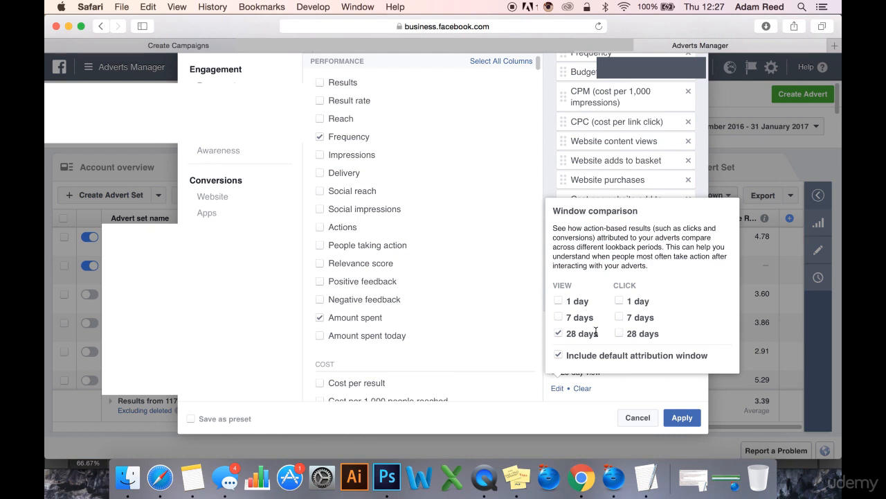
pyautogui.click(583, 414)
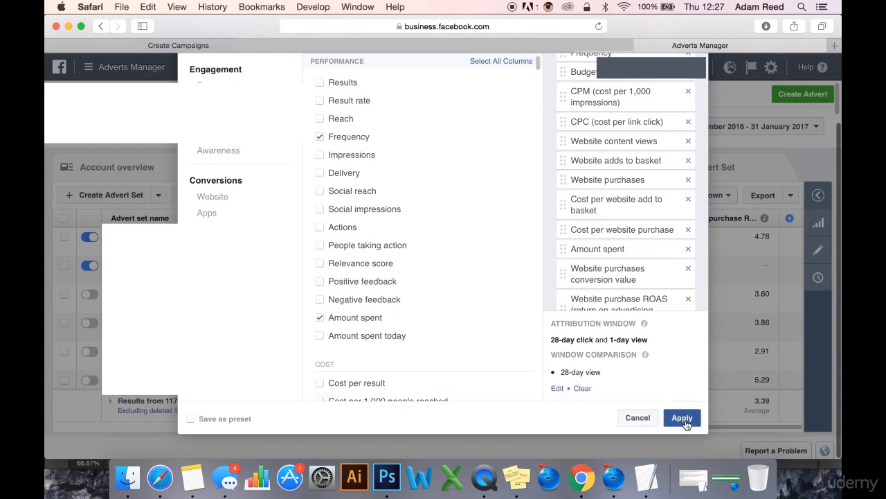
pyautogui.scroll(3, 644, 422)
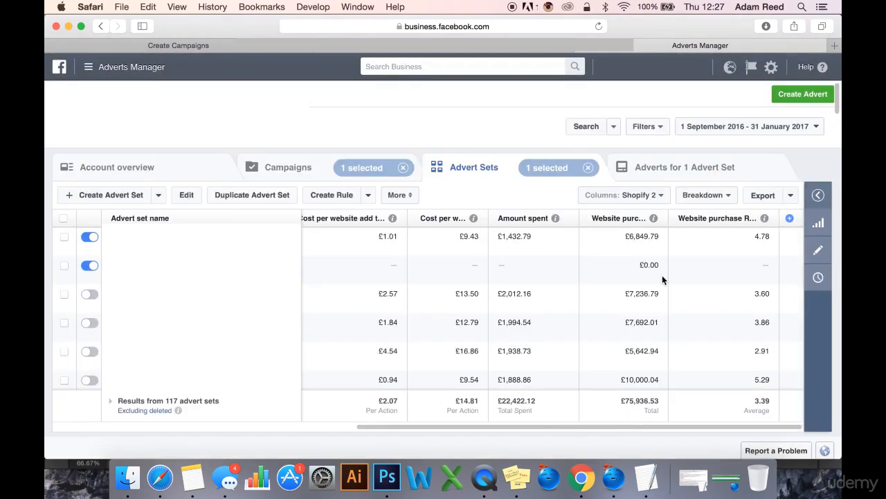
# Apply the Conversion Window 2 column preset to the advert sets table.
pyautogui.click(657, 195)
pyautogui.scroll(-3, 654, 291)
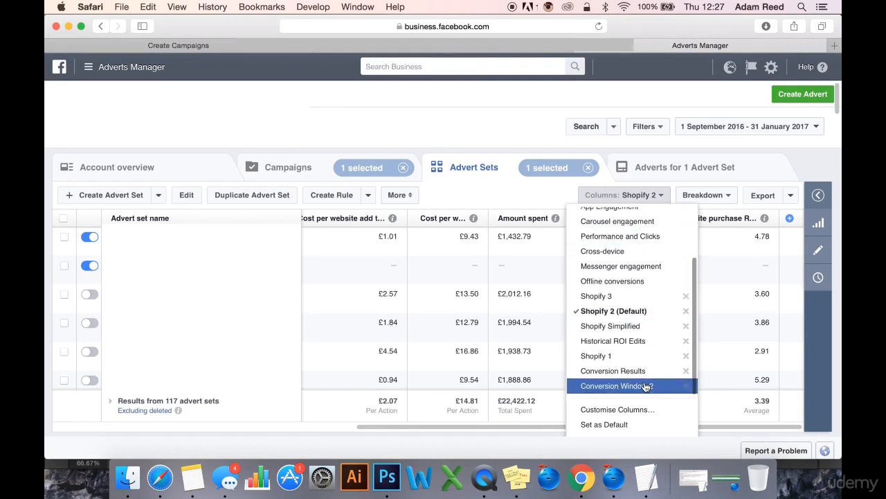
pyautogui.click(524, 434)
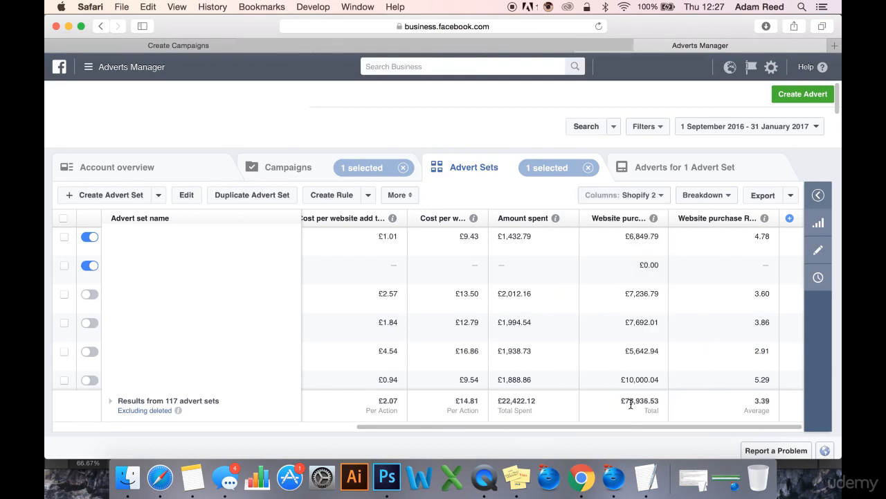
pyautogui.moveTo(623, 401)
pyautogui.mouseDown()
pyautogui.moveTo(649, 400)
pyautogui.moveTo(622, 402)
pyautogui.mouseUp()
pyautogui.click(648, 196)
pyautogui.scroll(-1, 631, 308)
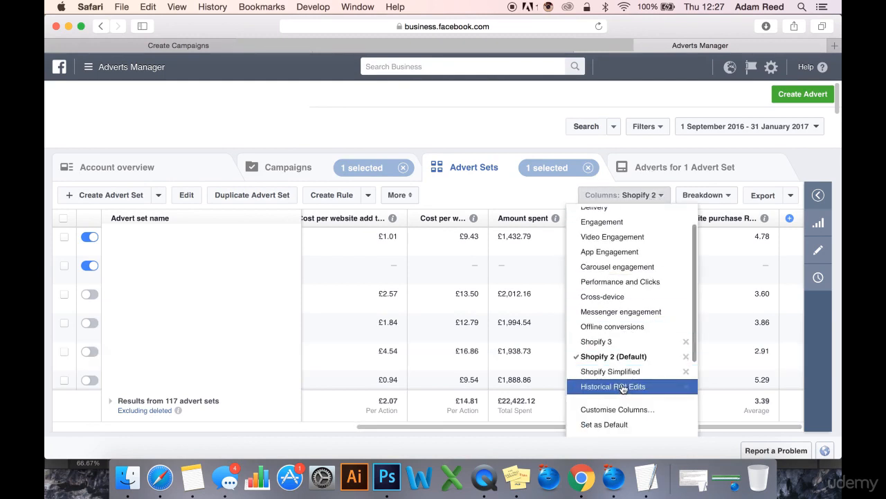
pyautogui.scroll(-2, 623, 374)
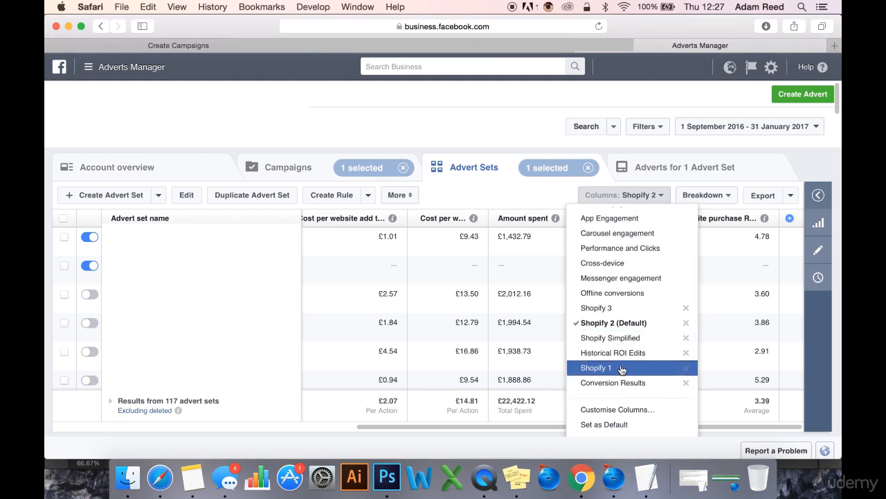
pyautogui.scroll(-1, 622, 368)
pyautogui.click(624, 386)
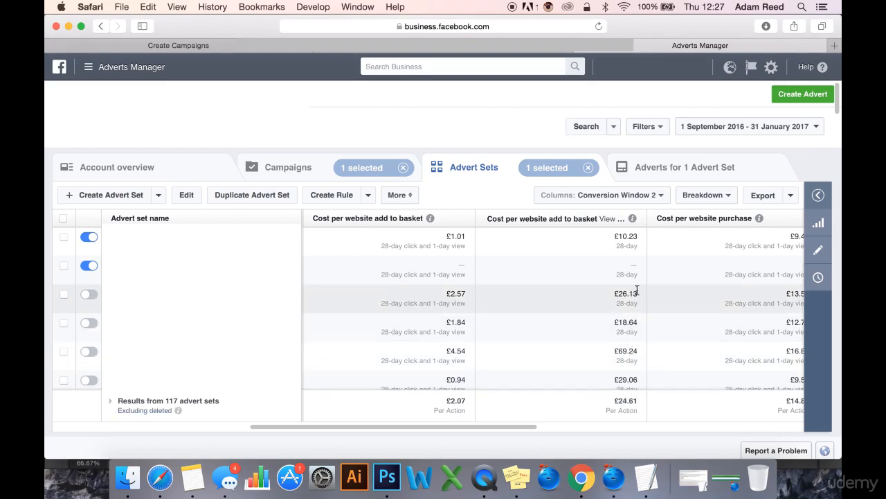
# Examine the total 28-day view website purchases conversion value in the summary row.
pyautogui.hscroll(5, 644, 303)
pyautogui.hscroll(5, 644, 303)
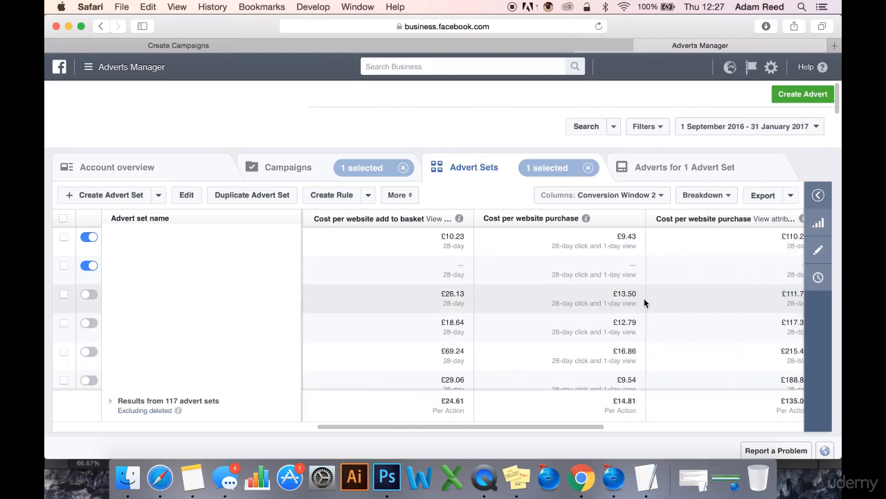
pyautogui.hscroll(8, 644, 303)
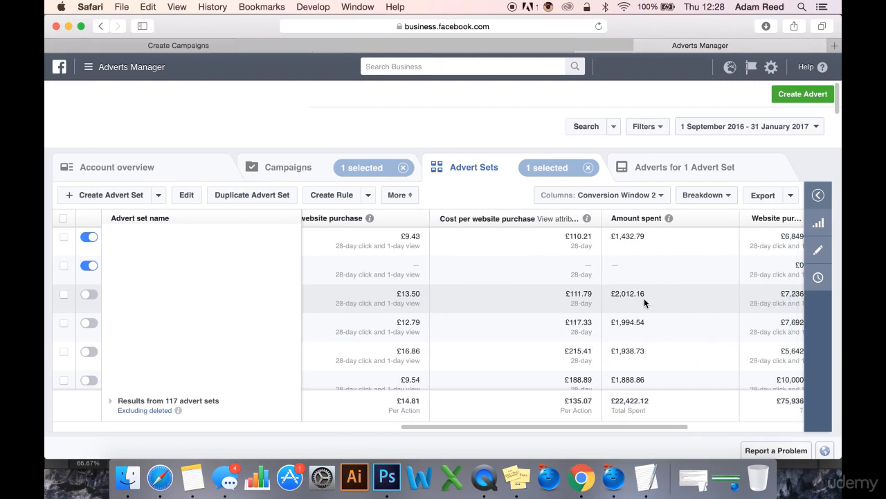
pyautogui.hscroll(3, 645, 338)
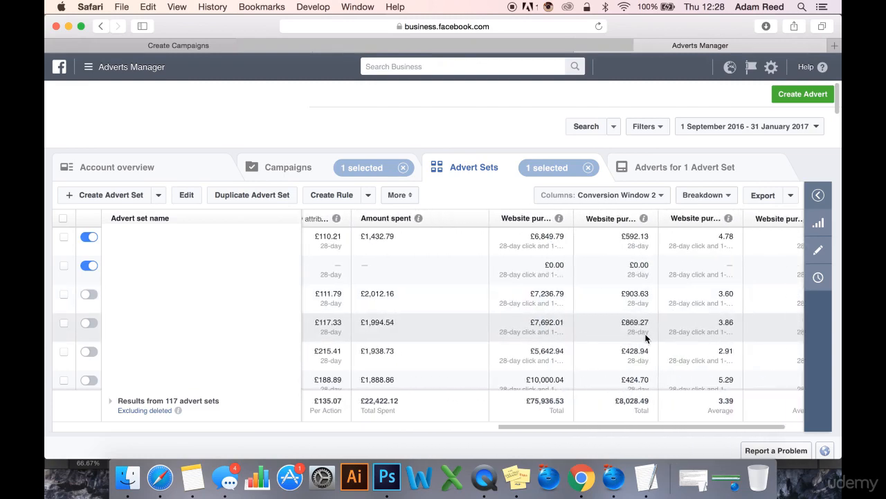
pyautogui.moveTo(604, 398); pyautogui.dragTo(570, 400)
pyautogui.click(603, 399)
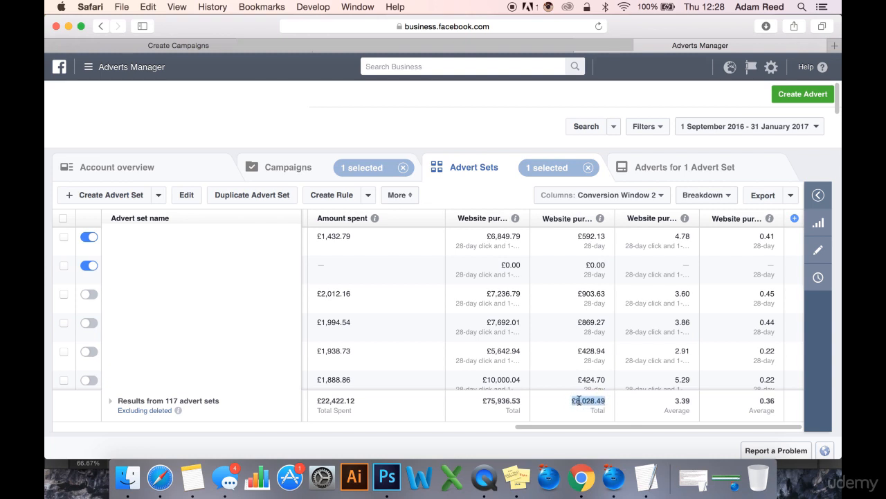
pyautogui.click(586, 402)
# Compare the default-window and 28-day view purchase conversion values of the first and third advert sets.
pyautogui.click(514, 238)
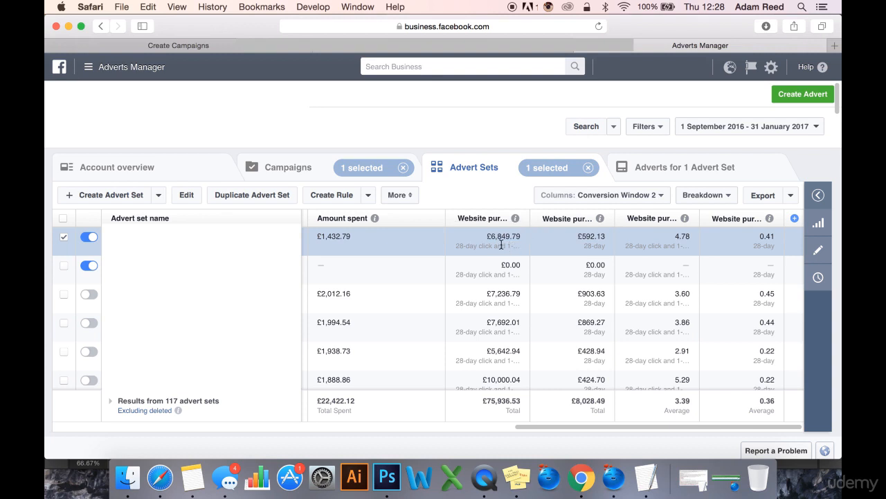
pyautogui.moveTo(486, 236); pyautogui.dragTo(519, 236)
pyautogui.click(513, 236)
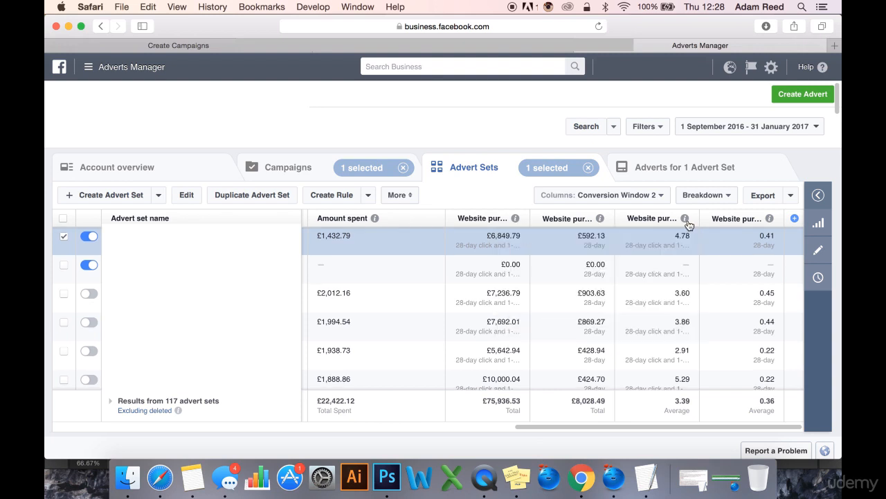
pyautogui.click(594, 292)
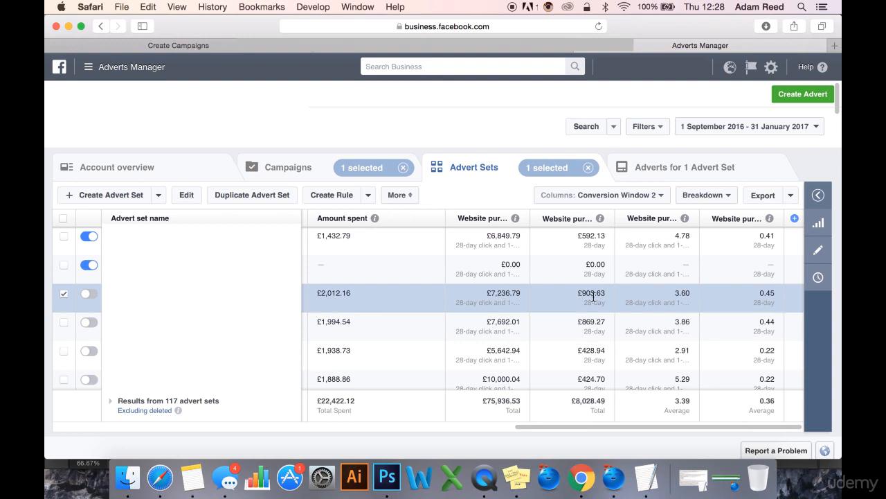
pyautogui.scroll(-2, 593, 297)
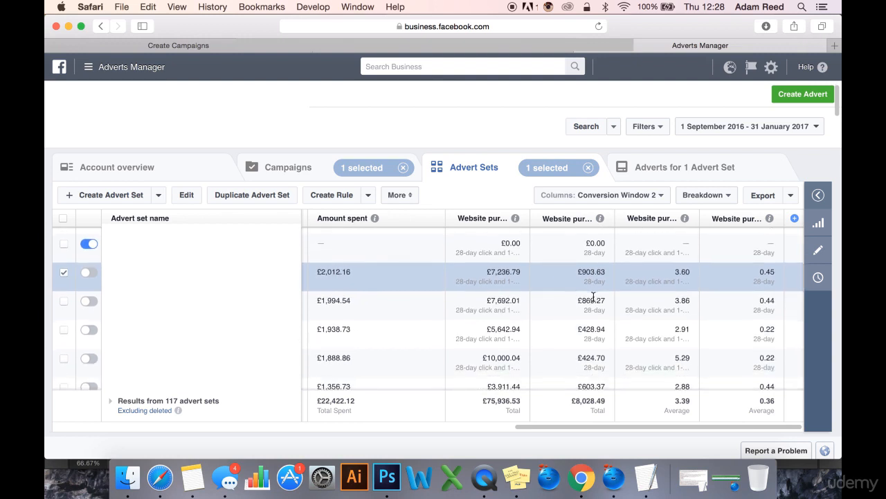
pyautogui.scroll(-1, 595, 318)
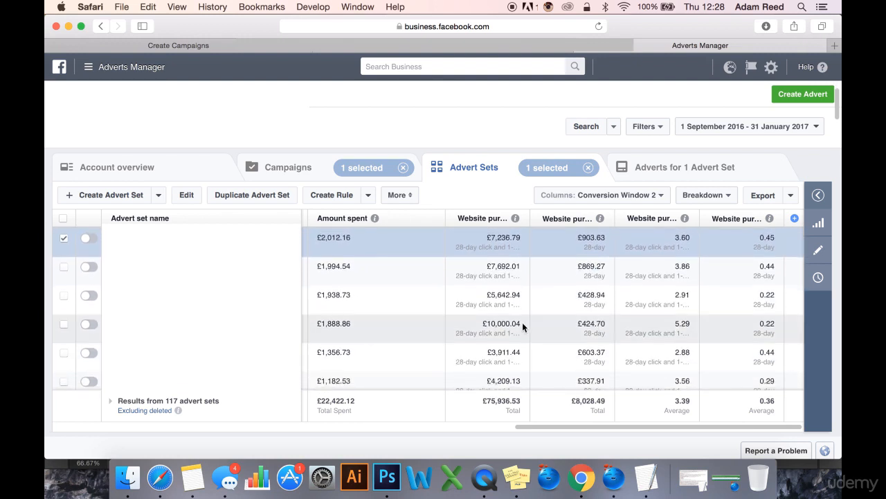
# Select the advert set with £1,888.86 spent and check its 28-day view purchase conversion value.
pyautogui.moveTo(606, 324); pyautogui.dragTo(583, 323)
pyautogui.click(593, 324)
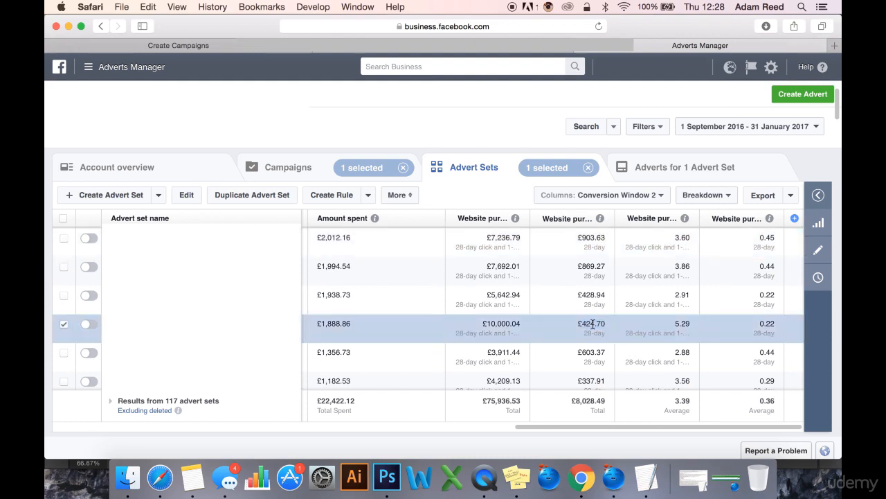
pyautogui.moveTo(605, 324); pyautogui.dragTo(579, 326)
pyautogui.click(592, 324)
pyautogui.scroll(-2, 597, 330)
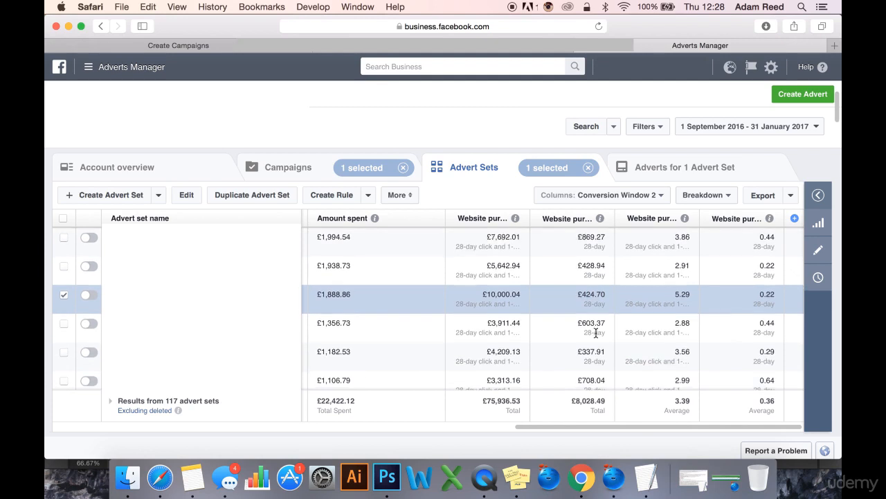
pyautogui.scroll(-1, 596, 333)
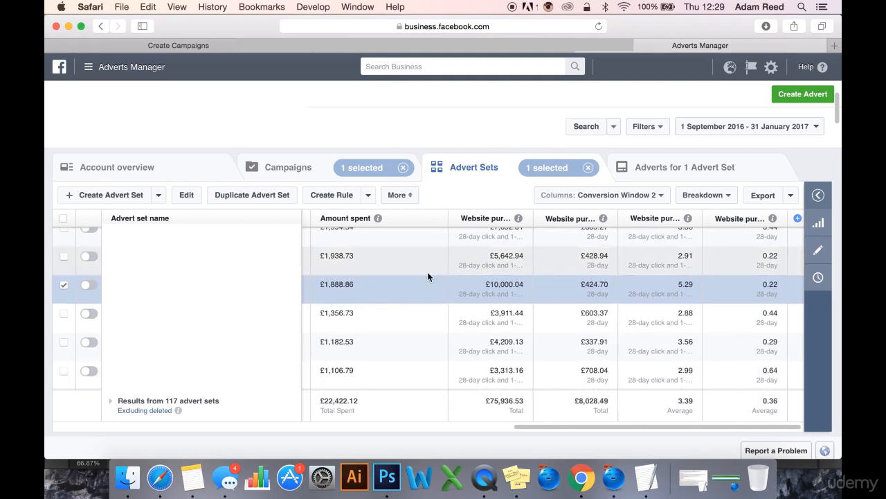
# Review the selected advert set's cost per website purchase and cost per add to basket across both attribution windows.
pyautogui.hscroll(-4, 428, 272)
pyautogui.hscroll(-3, 428, 272)
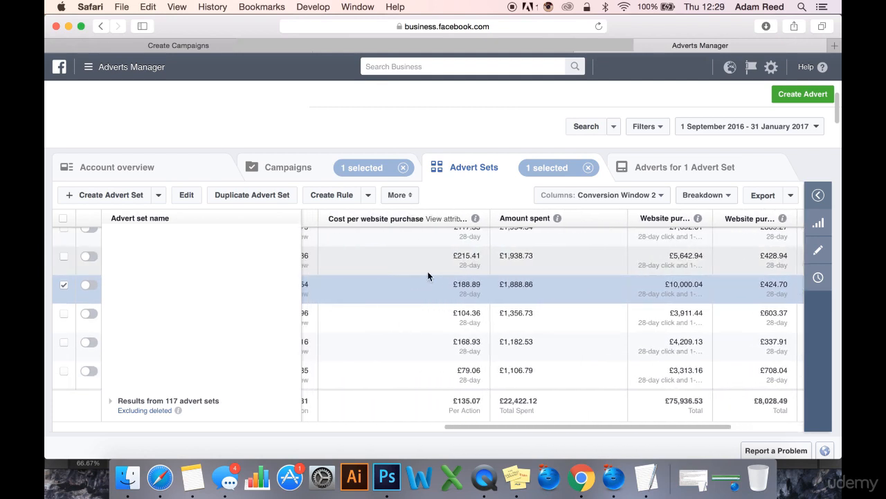
pyautogui.hscroll(-6, 427, 274)
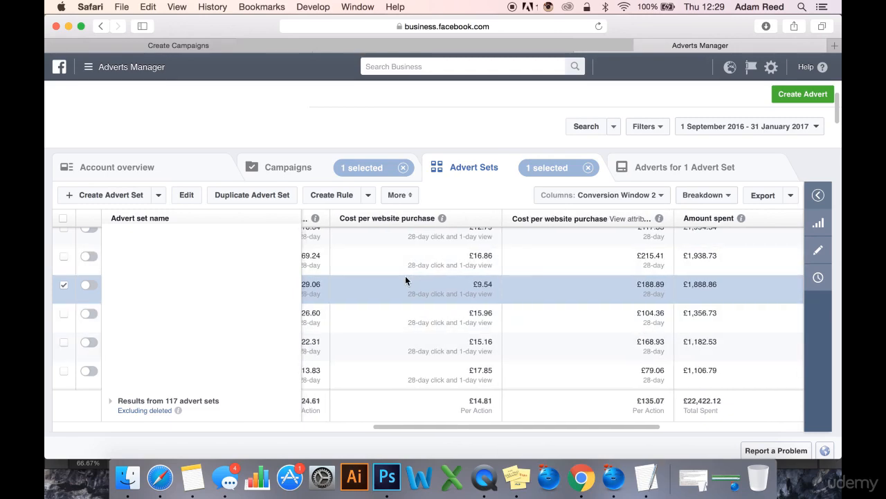
pyautogui.hscroll(-2, 405, 277)
pyautogui.hscroll(-10, 406, 279)
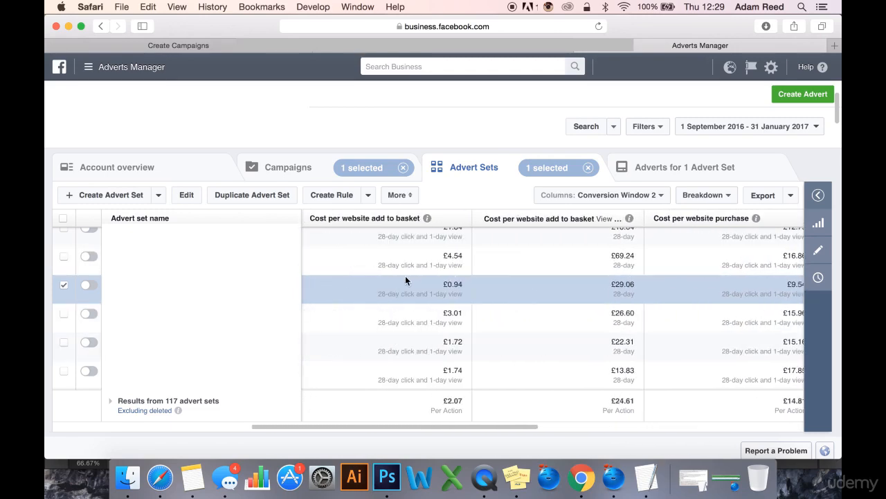
# Examine the website adds to basket and website purchases columns for both the default and 28-day view windows.
pyautogui.hscroll(-2, 405, 280)
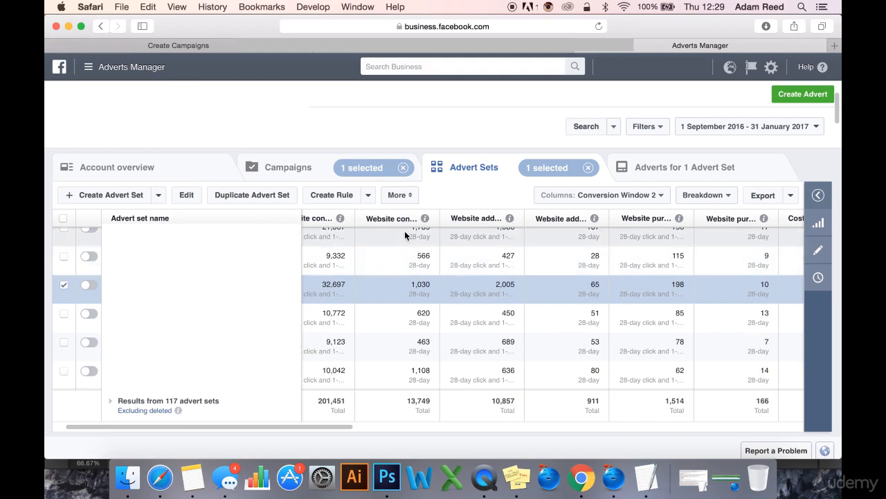
pyautogui.moveTo(427, 220)
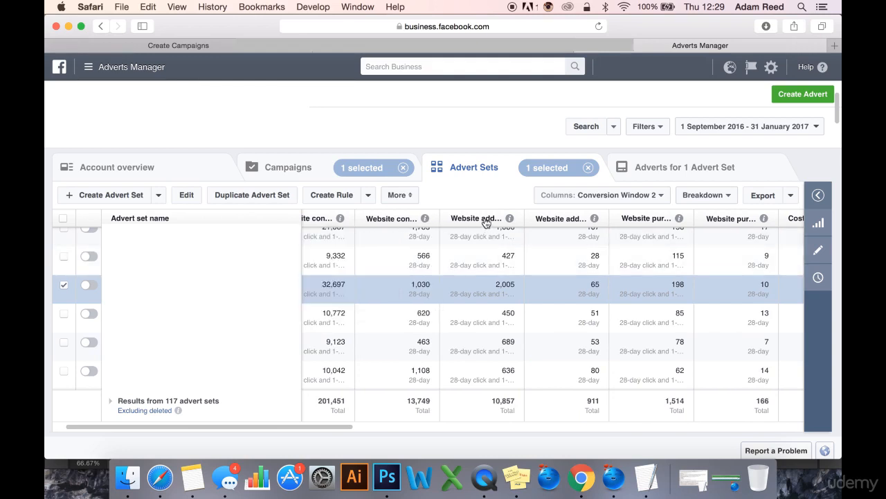
pyautogui.moveTo(592, 222)
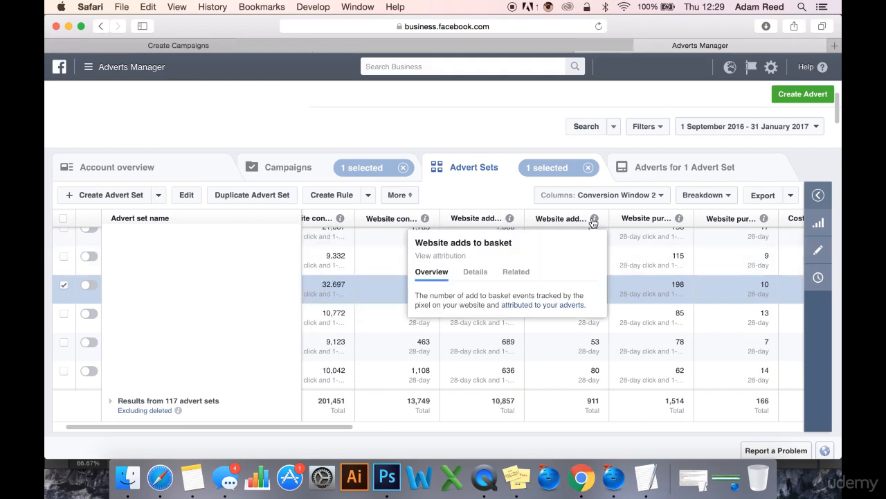
pyautogui.hscroll(3, 592, 229)
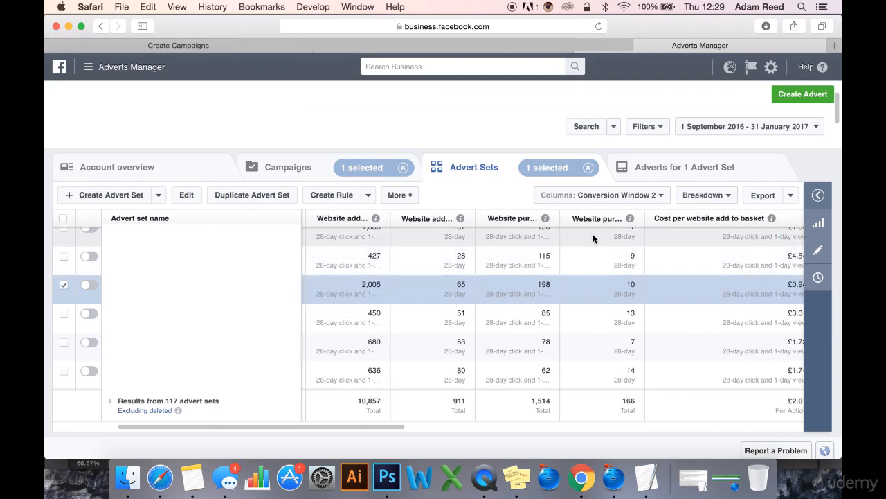
pyautogui.moveTo(545, 223)
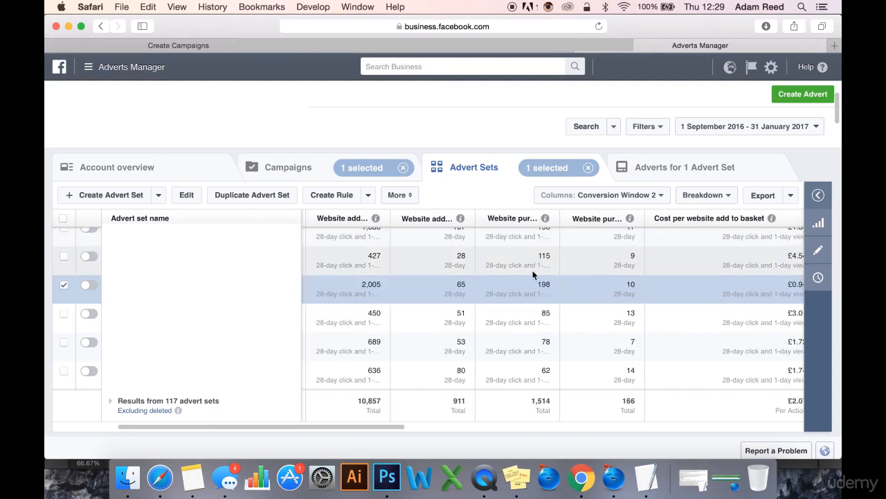
# Select the first advert set and compare its website purchases under the default and 28-day view windows.
pyautogui.scroll(4, 533, 270)
pyautogui.hscroll(-1, 532, 270)
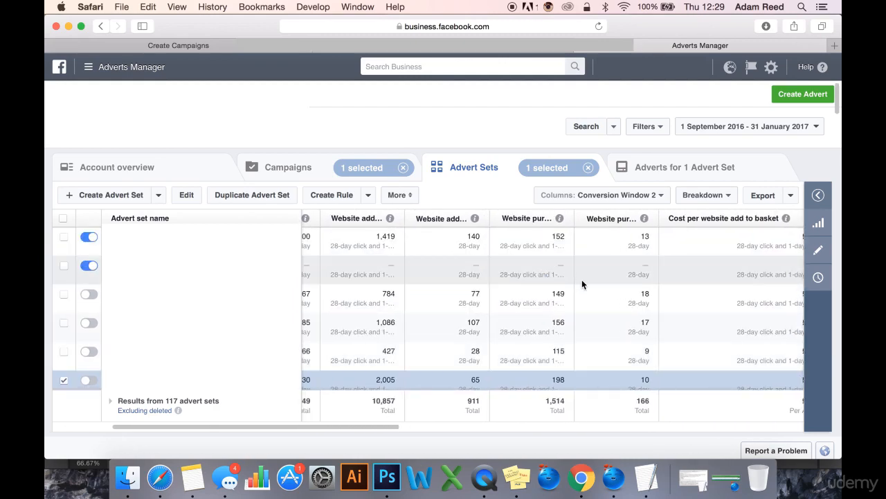
pyautogui.doubleClick(555, 236)
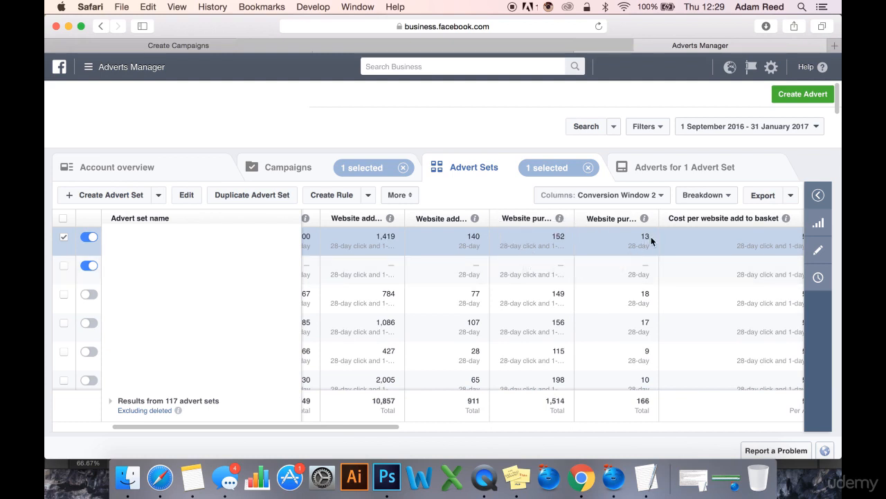
pyautogui.moveTo(651, 239); pyautogui.dragTo(642, 239)
pyautogui.click(643, 239)
# Select the third advert set and compare the summary row's total website purchases across the default and 28-day view windows.
pyautogui.scroll(-1, 646, 274)
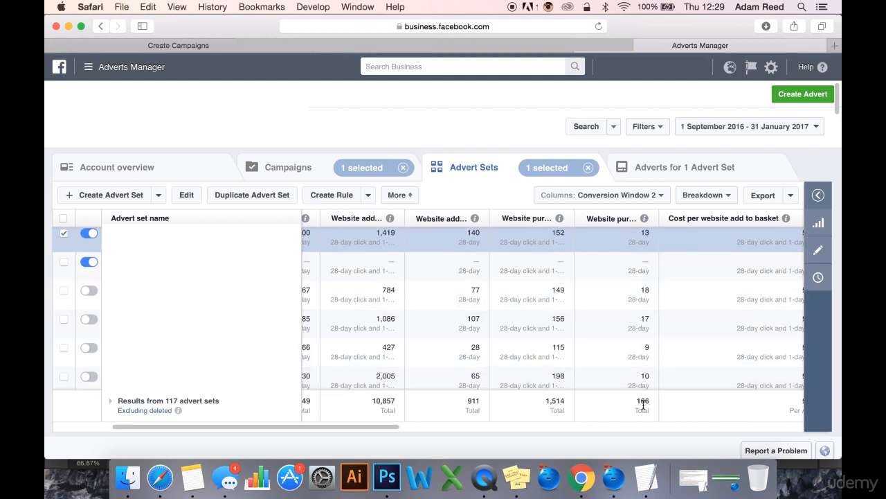
pyautogui.moveTo(634, 401); pyautogui.dragTo(650, 400)
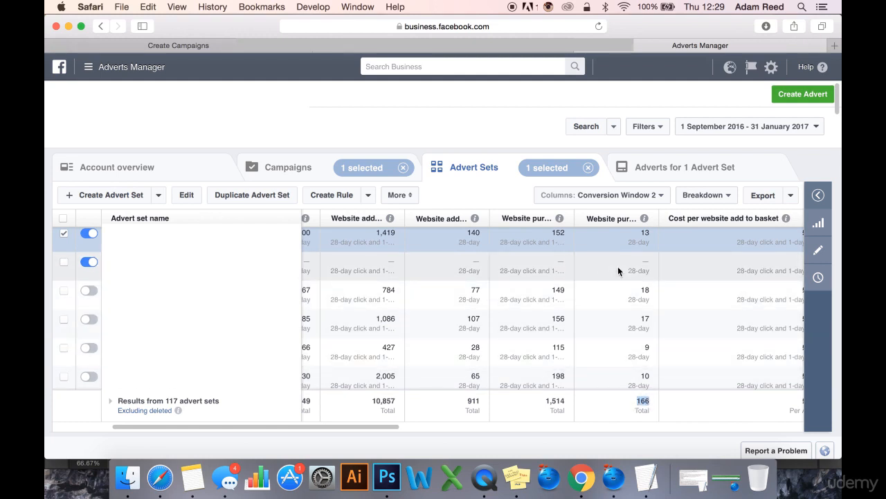
pyautogui.click(618, 286)
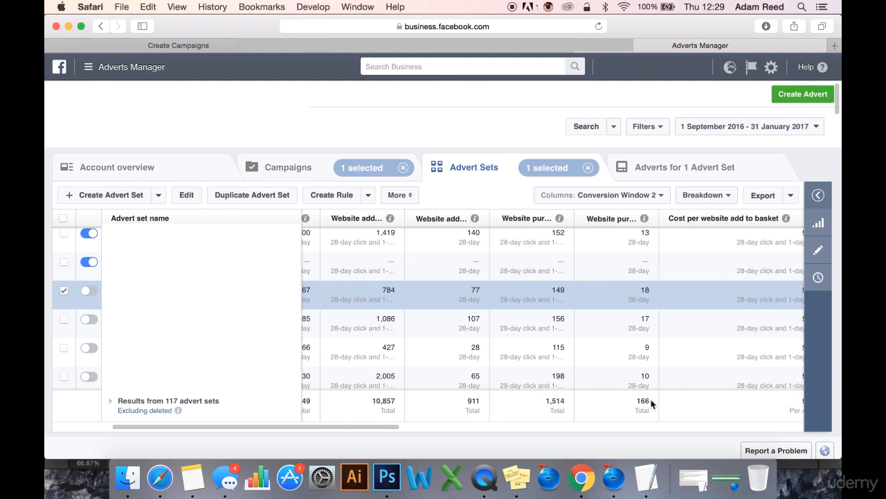
pyautogui.moveTo(644, 400); pyautogui.dragTo(633, 401)
pyautogui.moveTo(567, 400); pyautogui.dragTo(545, 402)
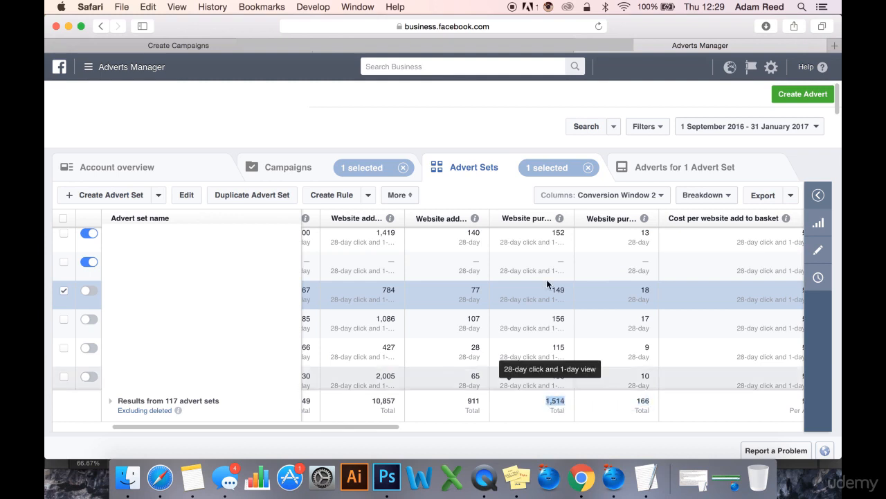
pyautogui.click(632, 404)
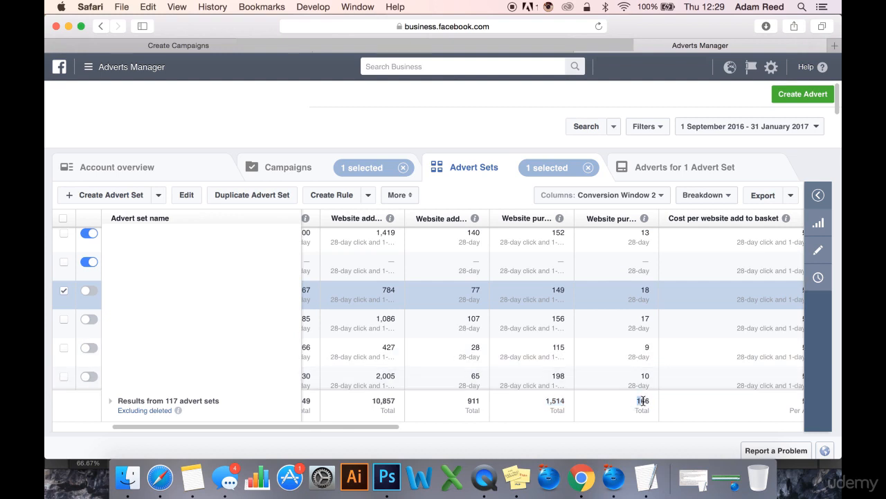
pyautogui.moveTo(634, 401); pyautogui.dragTo(651, 401)
pyautogui.click(647, 401)
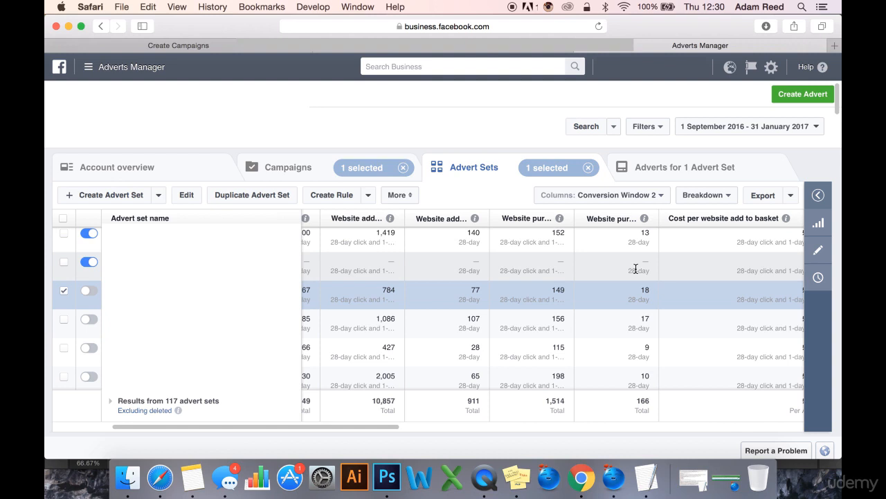
# Compare the summary row's total website purchases conversion value under the default window with the 28-day view total.
pyautogui.hscroll(2, 638, 268)
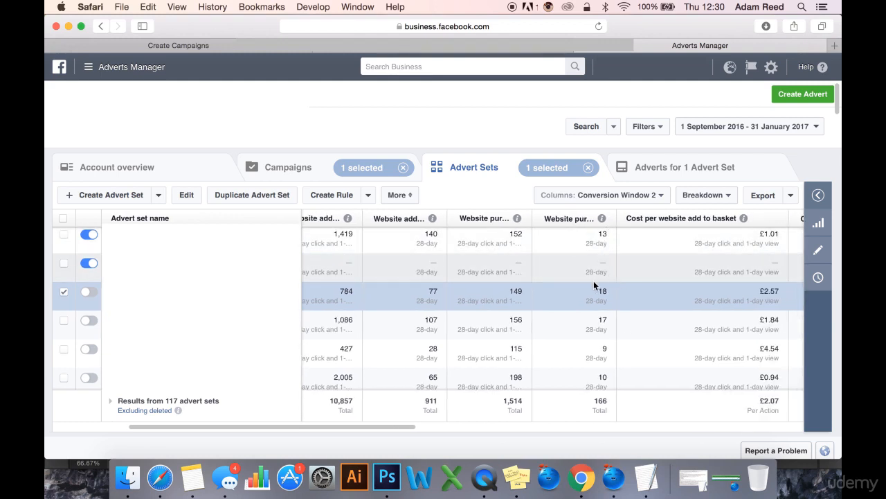
pyautogui.hscroll(10, 671, 336)
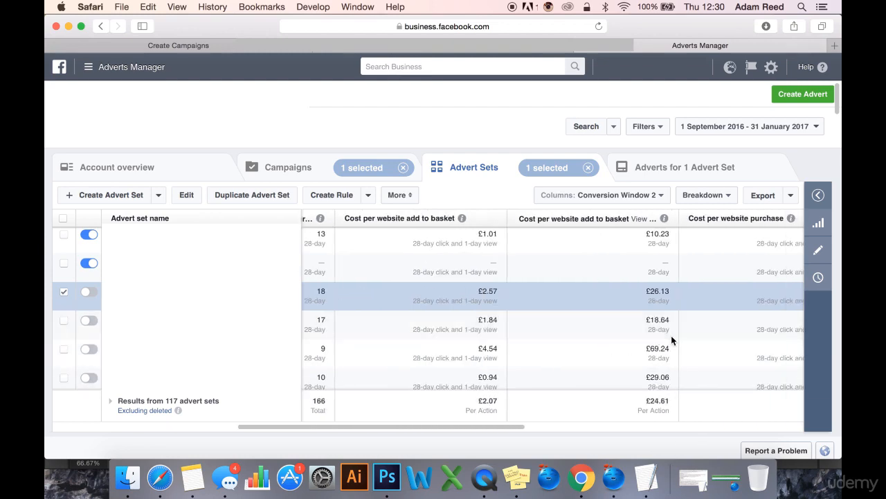
pyautogui.hscroll(10, 684, 314)
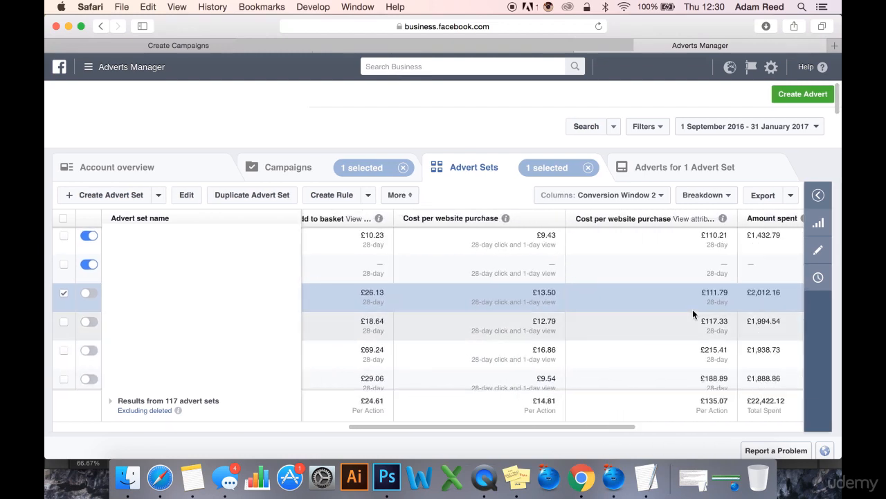
pyautogui.hscroll(10, 693, 314)
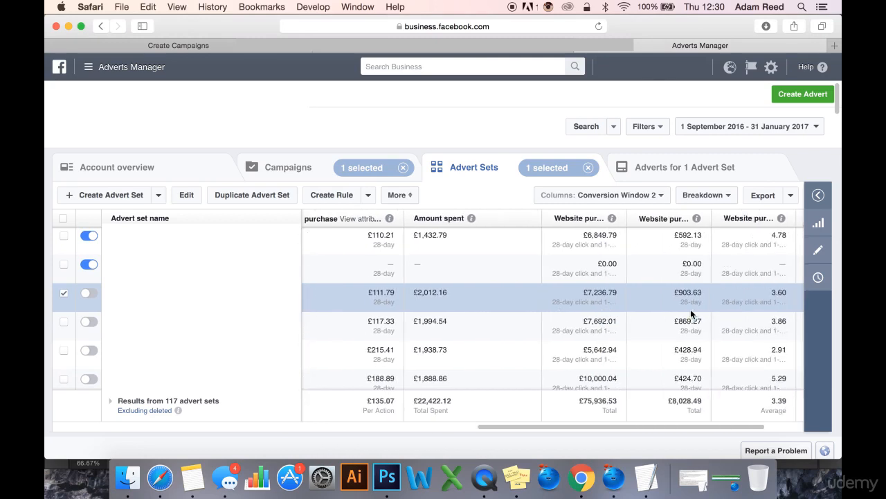
pyautogui.hscroll(1, 646, 309)
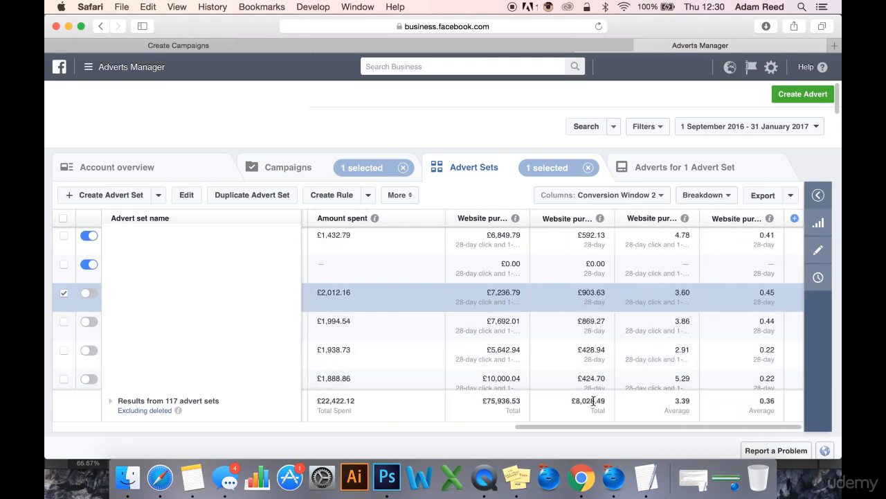
pyautogui.moveTo(484, 404); pyautogui.dragTo(565, 401)
pyautogui.click(571, 400)
pyautogui.click(590, 401)
pyautogui.click(565, 400)
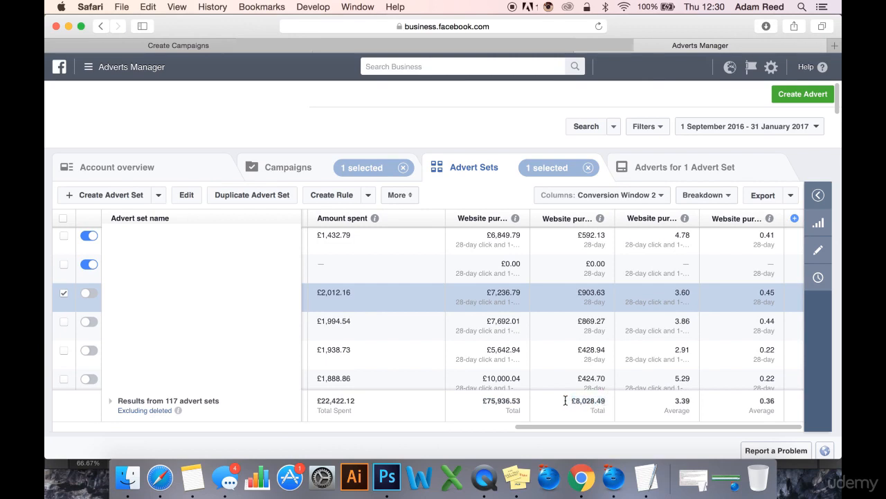